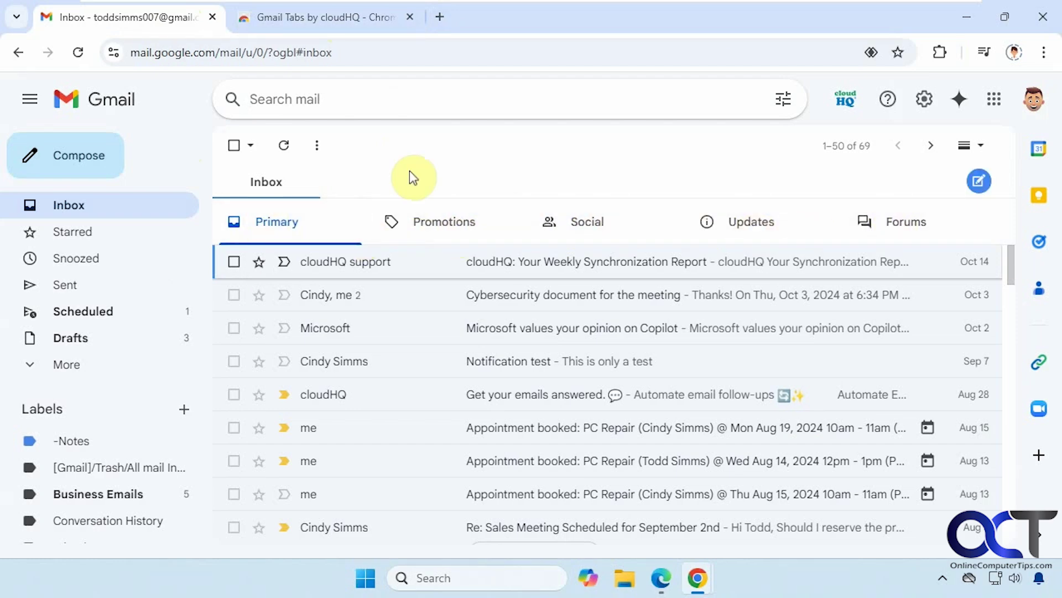
Confirm Gmail Tabs by cloudHQ shows as installed in the store, then return to the inbox
{"action": "left_click", "coordinate": [352, 20]}
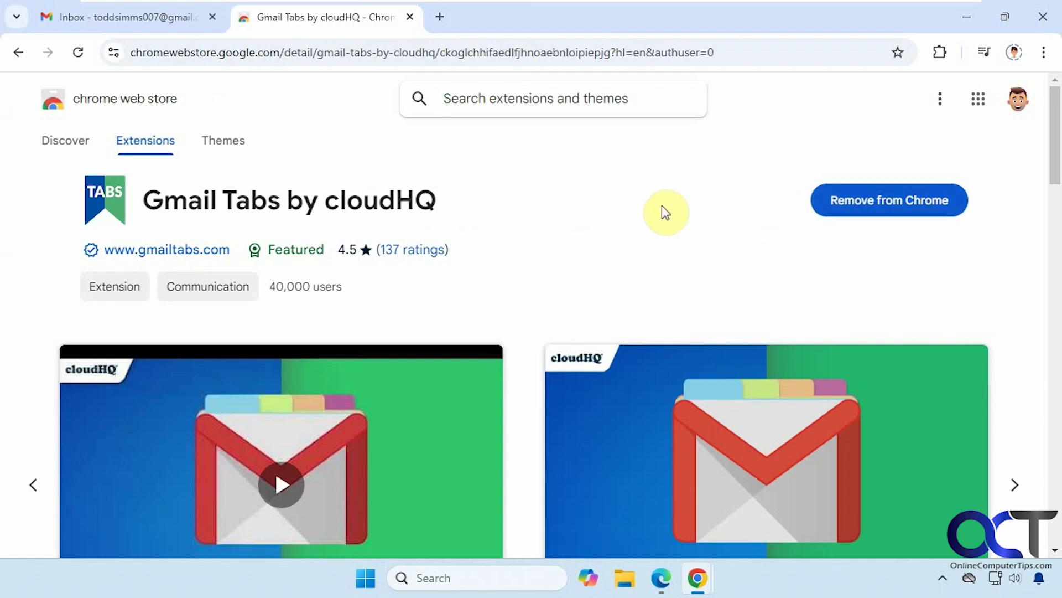
{"action": "left_click", "coordinate": [127, 17]}
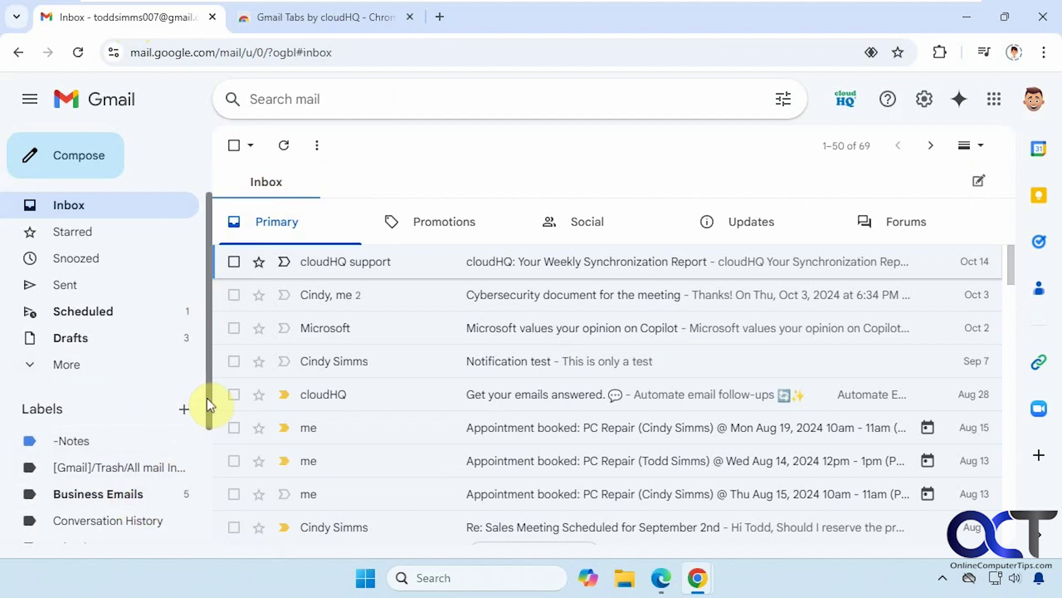
{"action": "left_click_drag", "start_coordinate": [207, 396], "coordinate": [204, 462]}
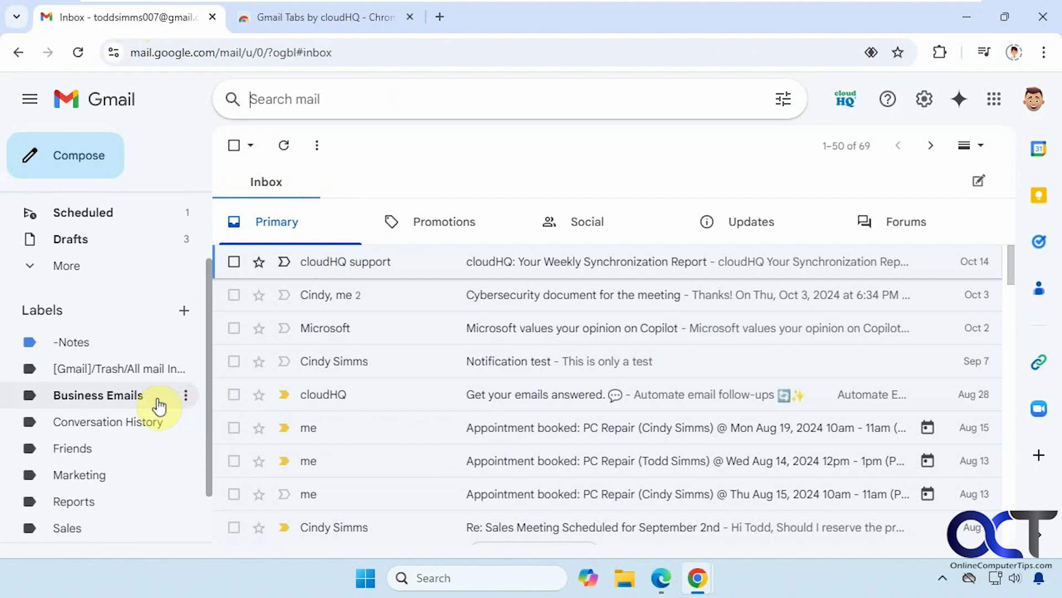
{"action": "mouse_move", "coordinate": [98, 395]}
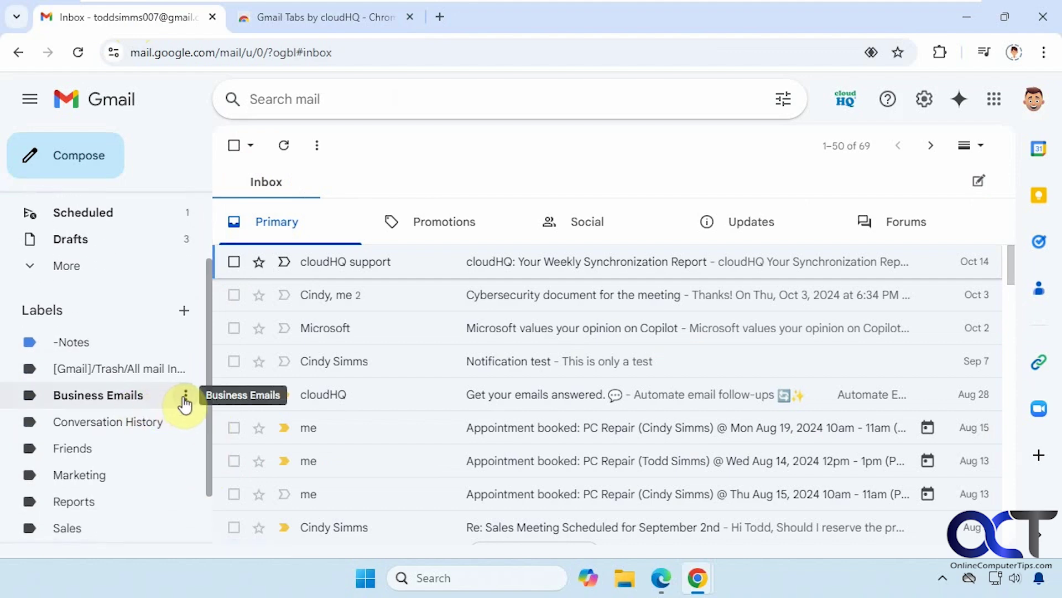
Add the Business Emails and Friends labels as tabs beside Inbox
{"action": "left_click", "coordinate": [186, 403]}
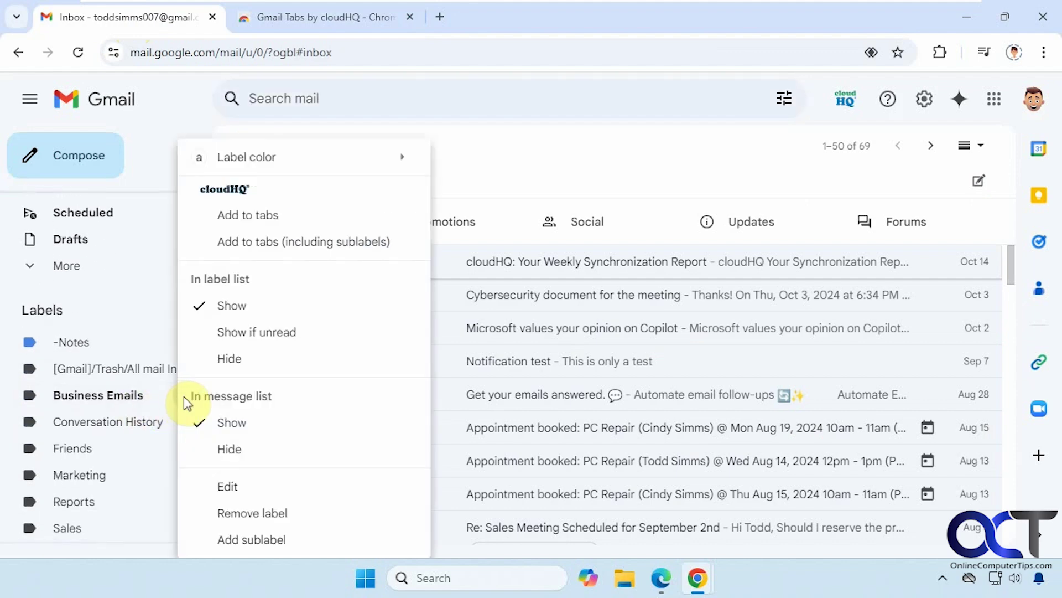
{"action": "left_click", "coordinate": [245, 221]}
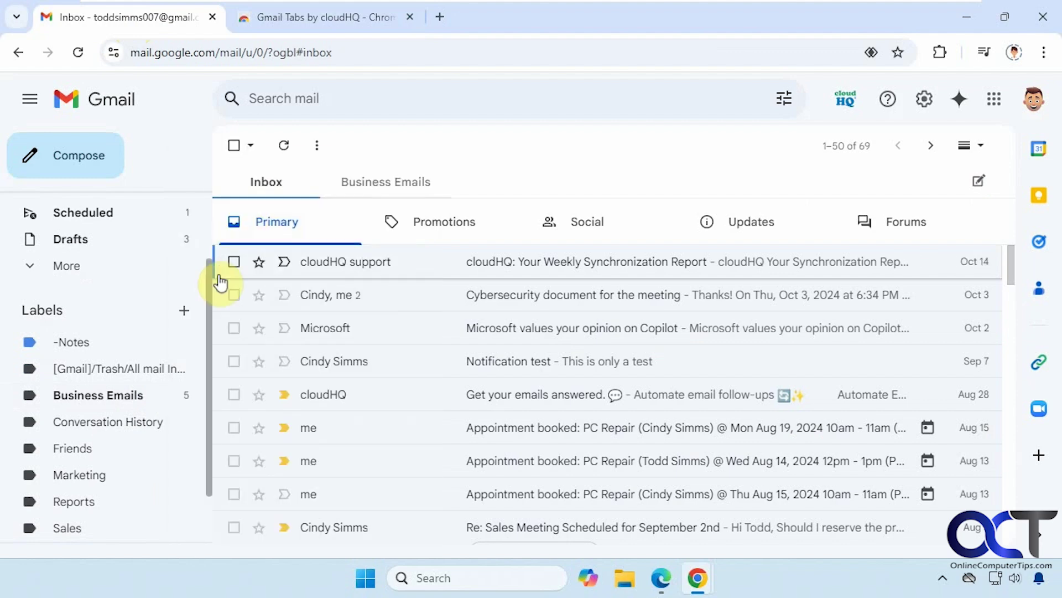
{"action": "left_click", "coordinate": [75, 448]}
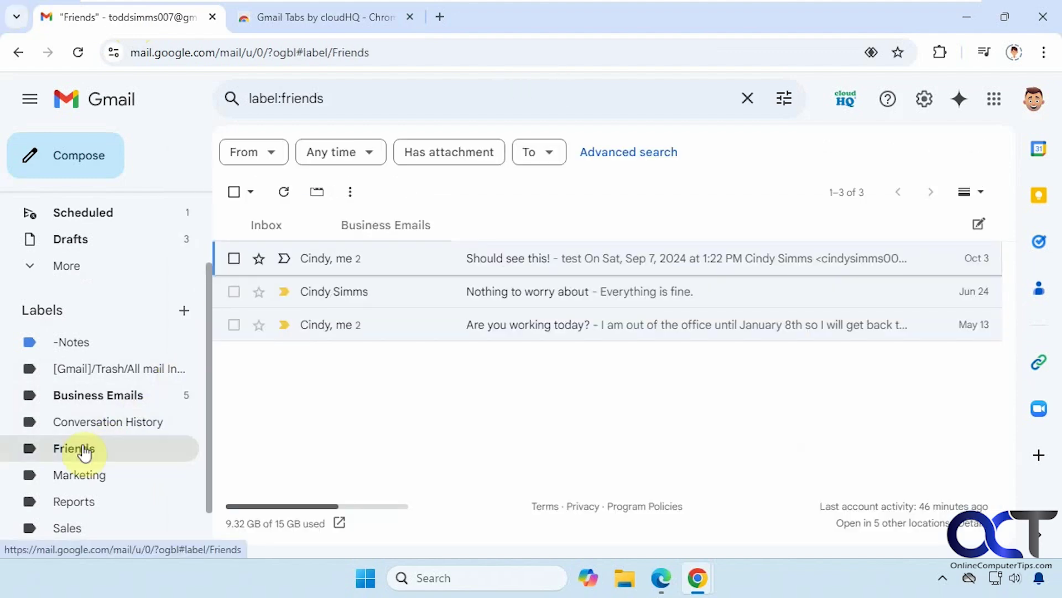
{"action": "left_click", "coordinate": [317, 196]}
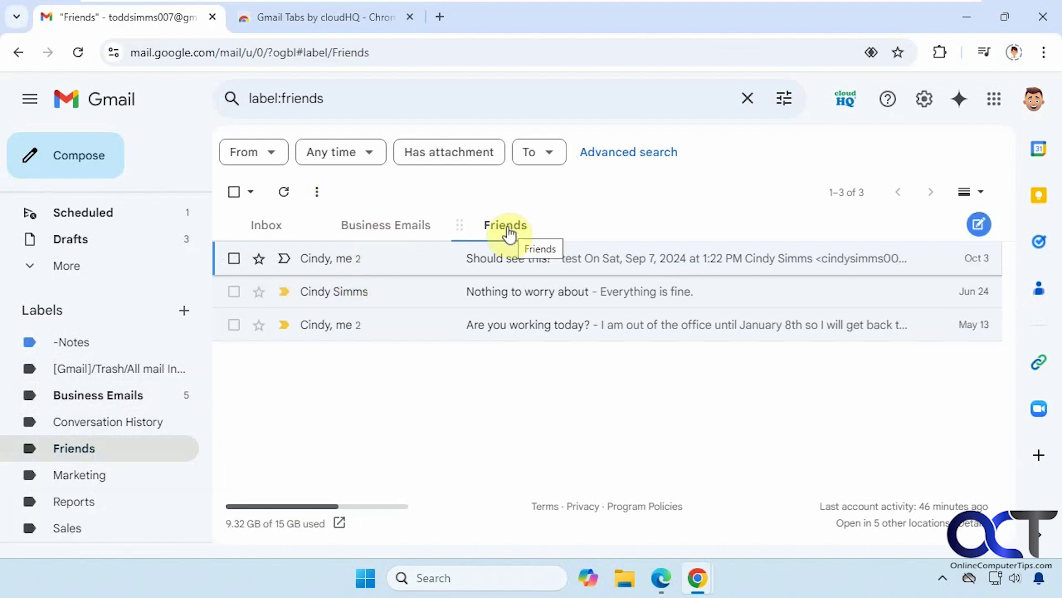
Switch between Inbox and Business Emails, ending on Business Emails' five messages
{"action": "left_click", "coordinate": [384, 228]}
{"action": "left_click", "coordinate": [277, 229]}
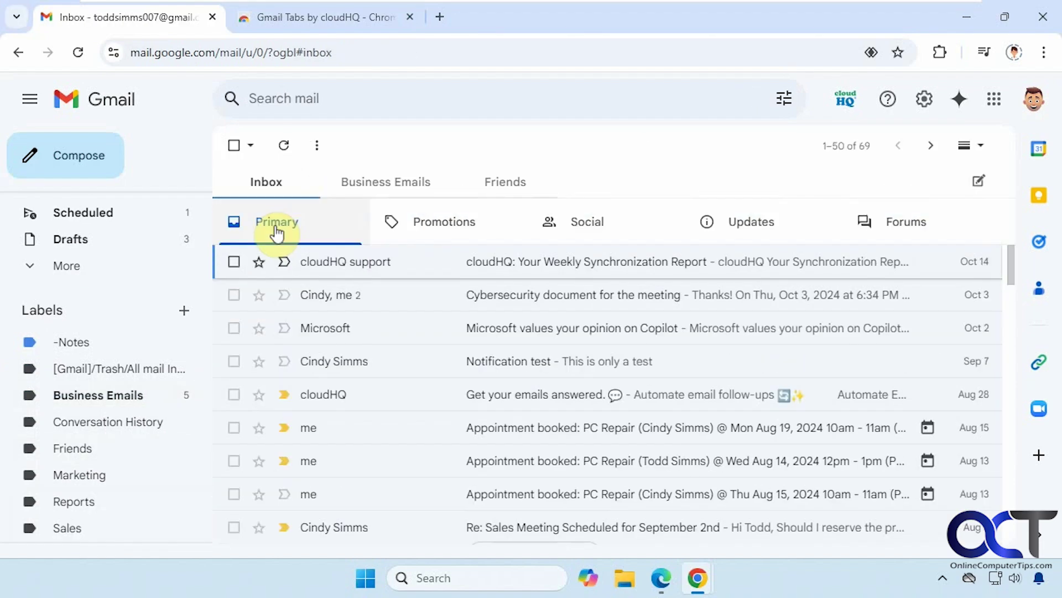
{"action": "left_click", "coordinate": [413, 184]}
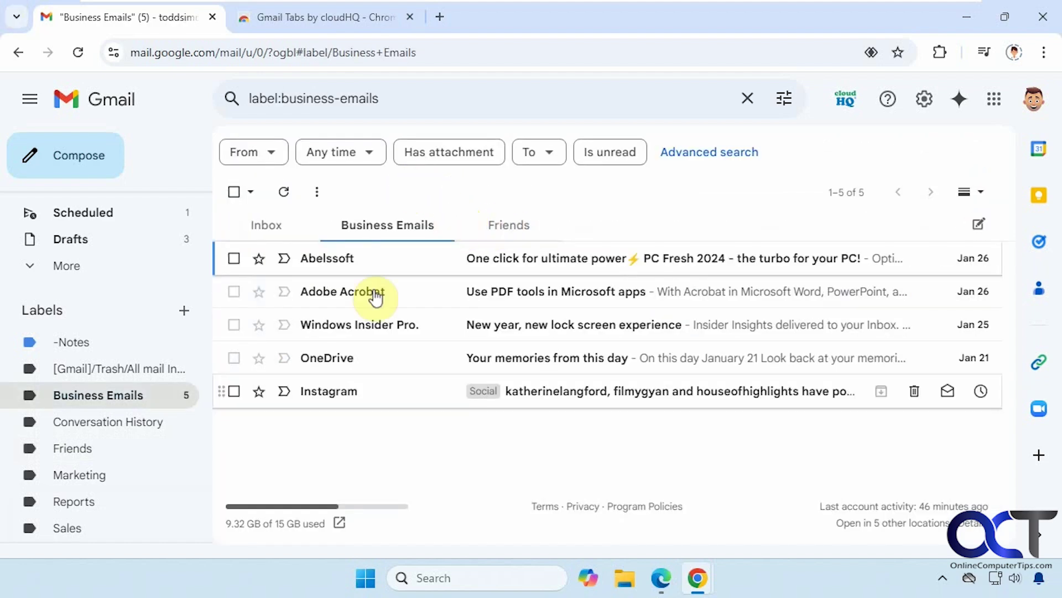
Edit the Friends tab, change its text colour to green, and save it
{"action": "mouse_move", "coordinate": [98, 395]}
{"action": "left_click", "coordinate": [186, 395]}
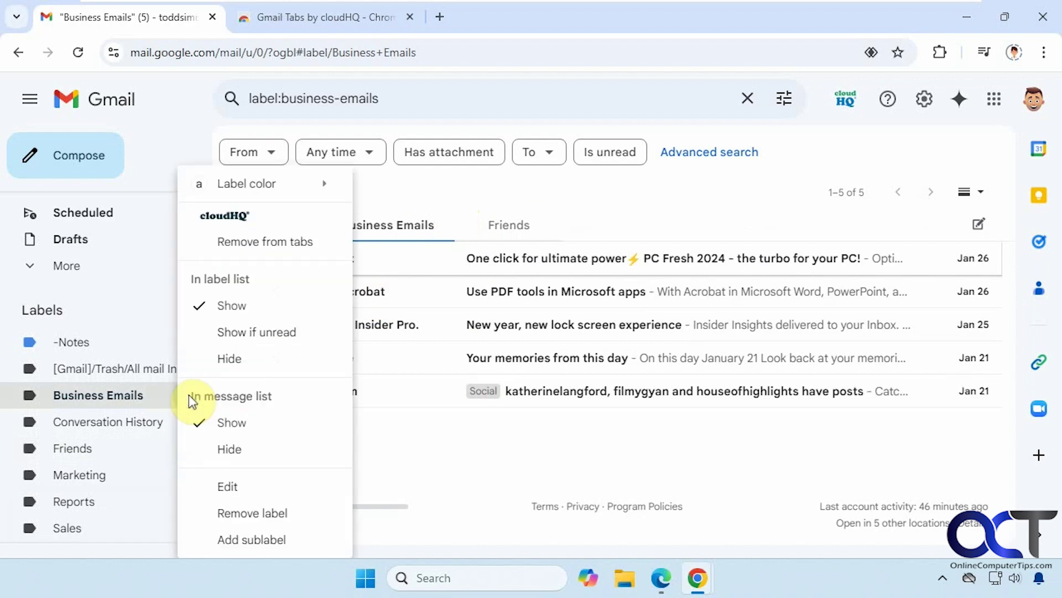
{"action": "left_click", "coordinate": [978, 226]}
{"action": "mouse_move", "coordinate": [524, 226]}
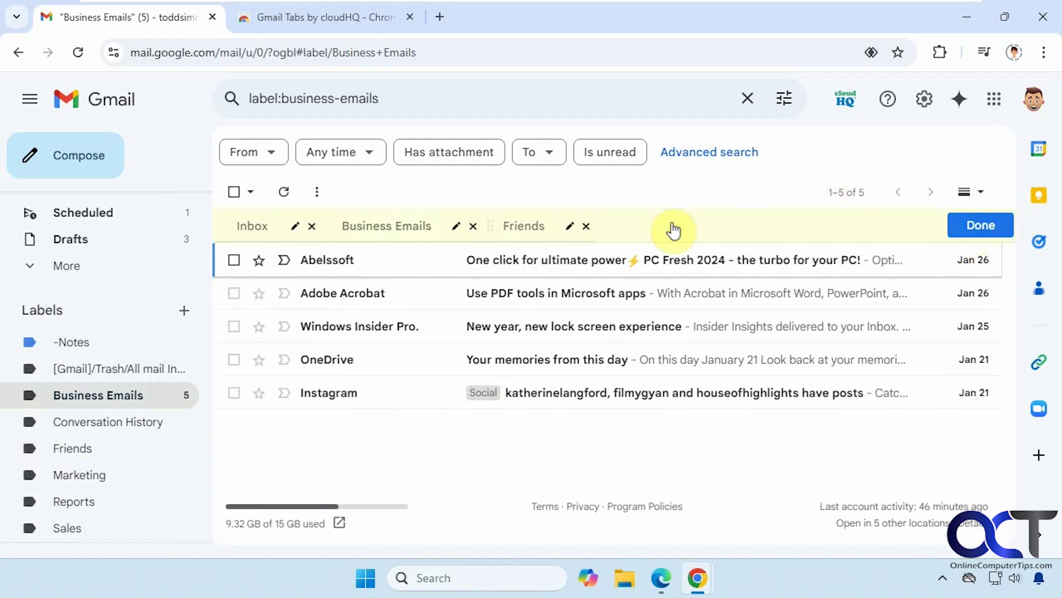
{"action": "left_click", "coordinate": [569, 227]}
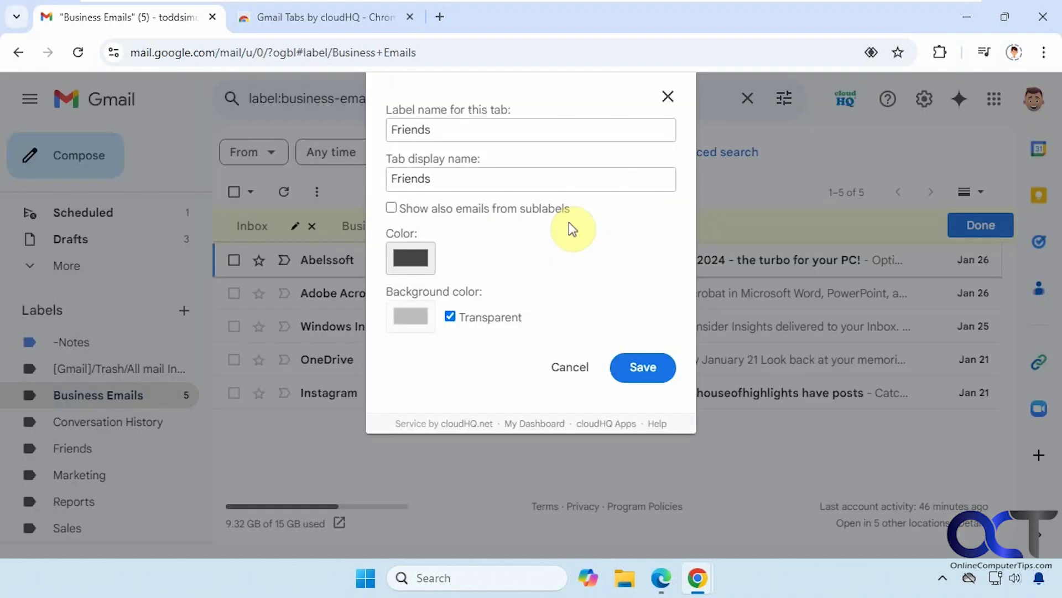
{"action": "left_click", "coordinate": [411, 256]}
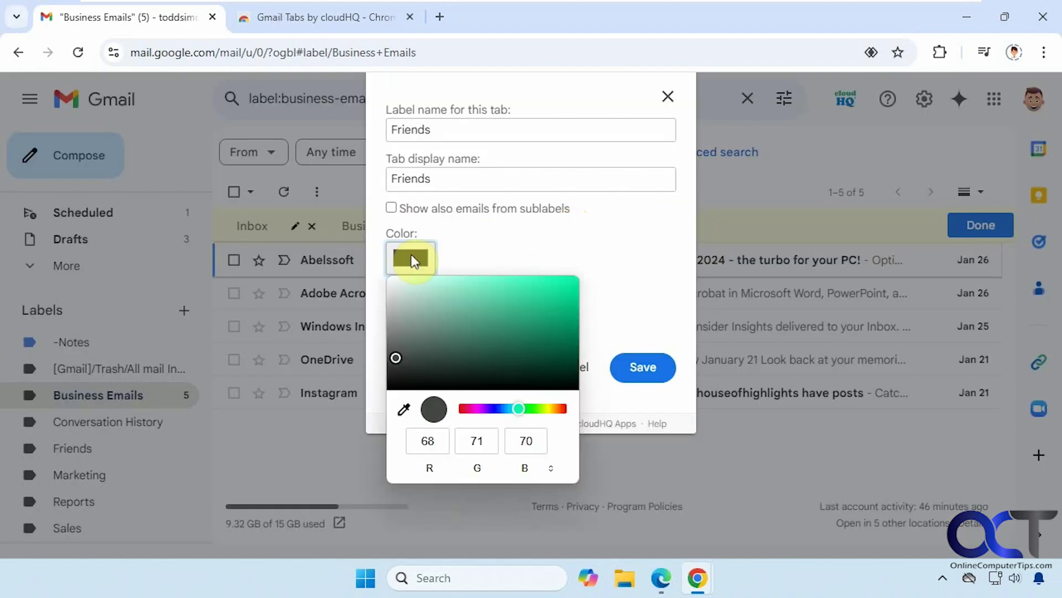
{"action": "left_click_drag", "start_coordinate": [431, 321], "coordinate": [504, 316]}
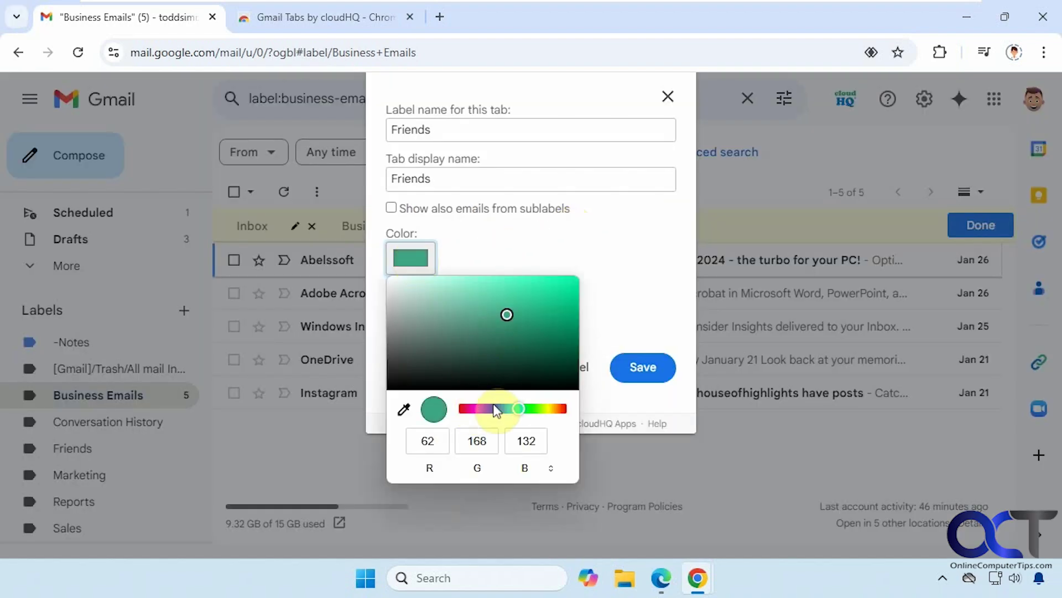
{"action": "left_click", "coordinate": [645, 291]}
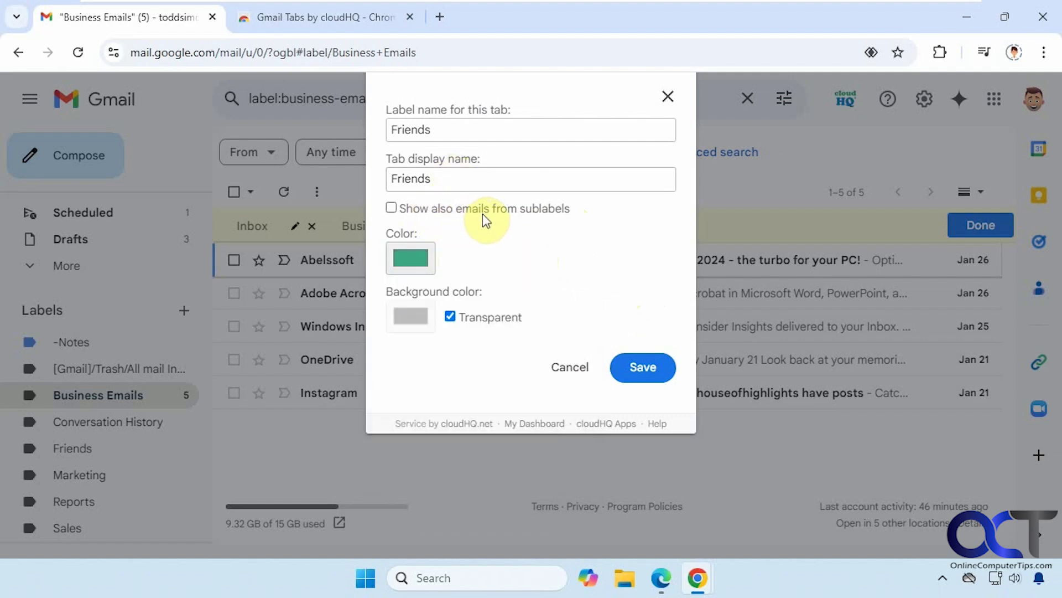
{"action": "left_click", "coordinate": [630, 367]}
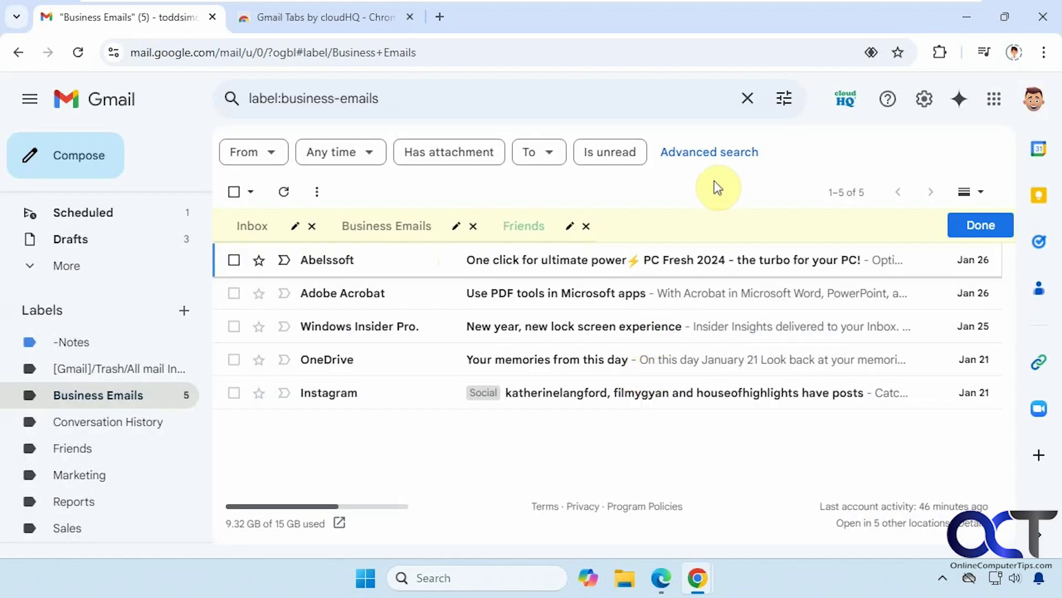
Give the Friends tab a solid black, non-transparent background, save it, and finish editing
{"action": "left_click", "coordinate": [982, 225]}
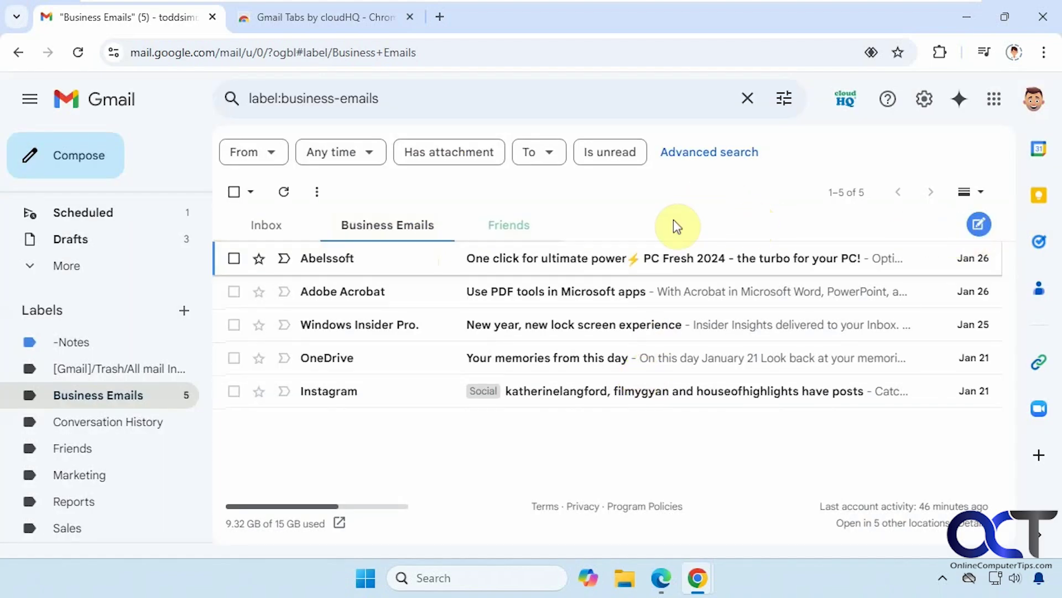
{"action": "left_click", "coordinate": [979, 224]}
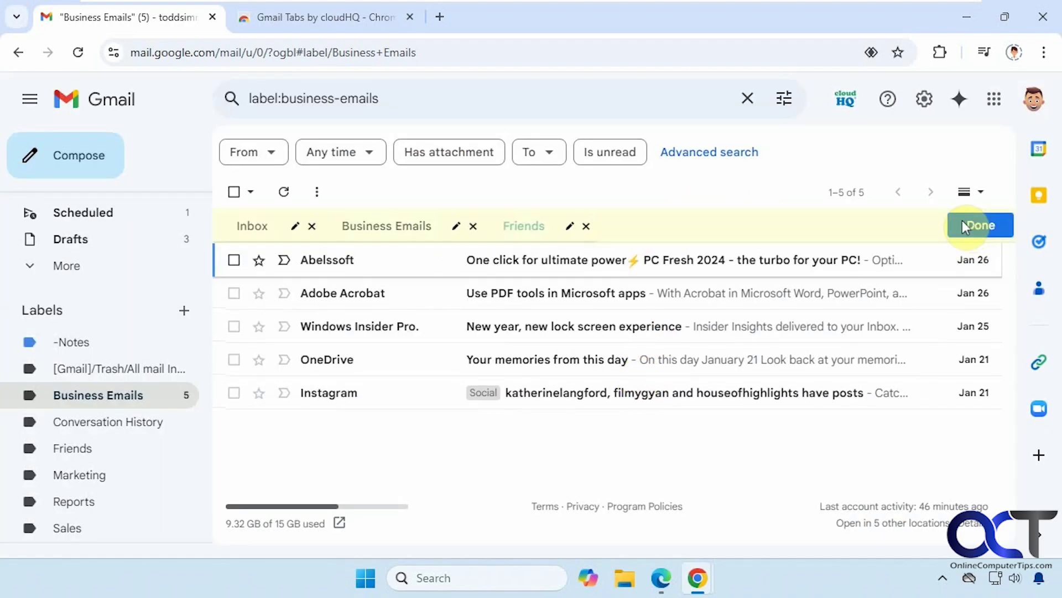
{"action": "left_click", "coordinate": [578, 227]}
{"action": "left_click", "coordinate": [417, 314]}
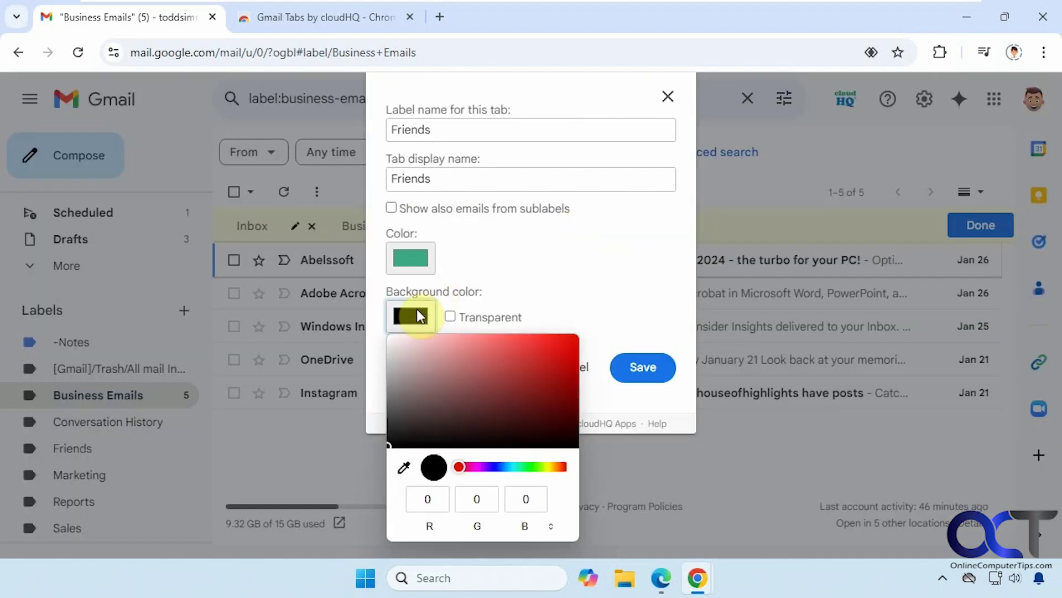
{"action": "left_click_drag", "start_coordinate": [447, 421], "coordinate": [404, 467]}
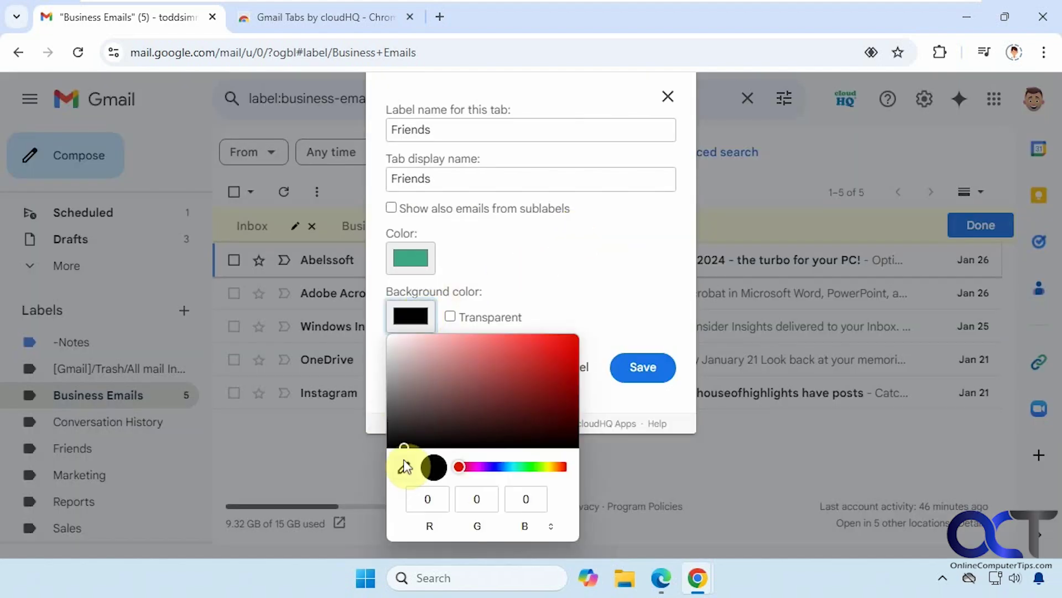
{"action": "left_click", "coordinate": [632, 374]}
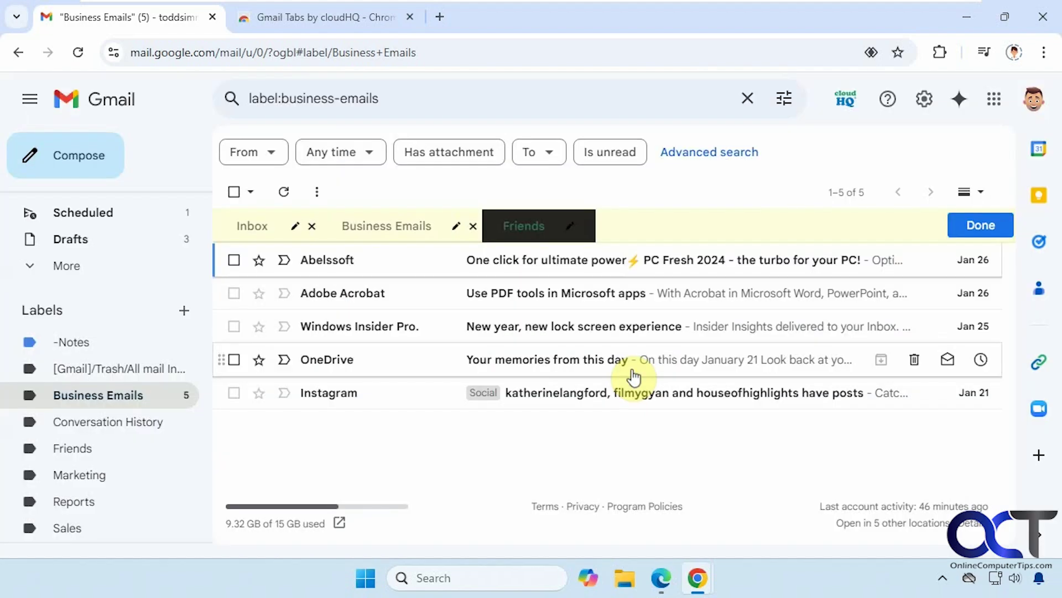
{"action": "left_click", "coordinate": [968, 226]}
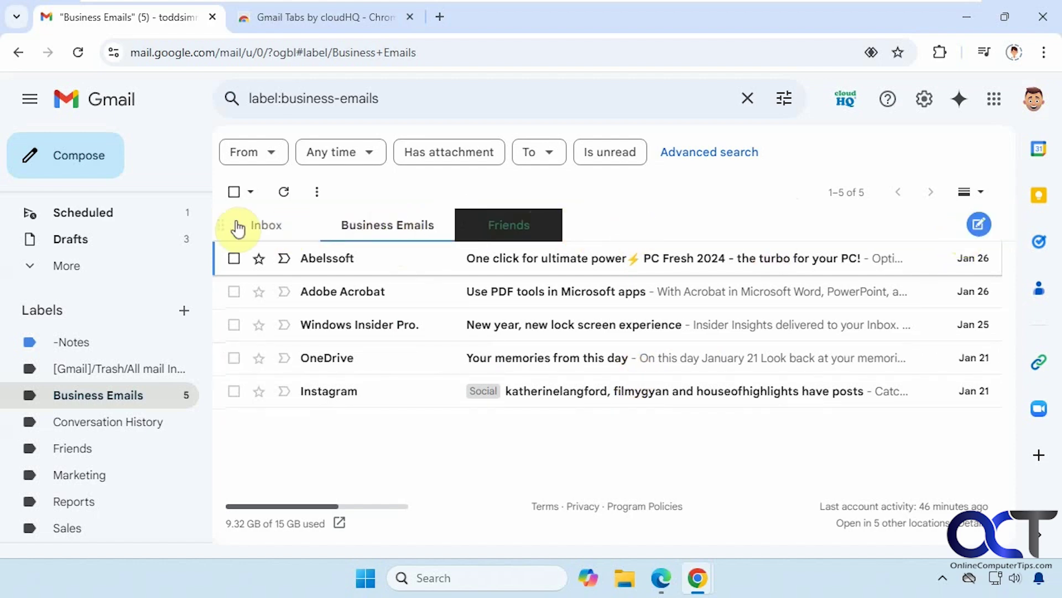
Search for subject:microsoft and add the search as a tab
{"action": "mouse_move", "coordinate": [387, 226]}
{"action": "left_click", "coordinate": [748, 99]}
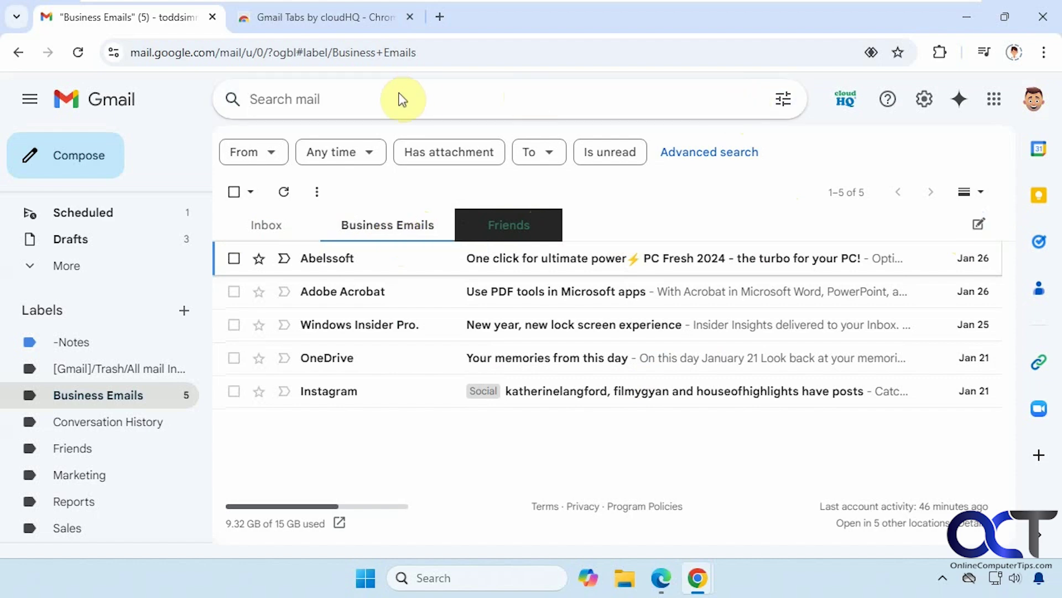
{"action": "type", "text": "subject:microsoft"}
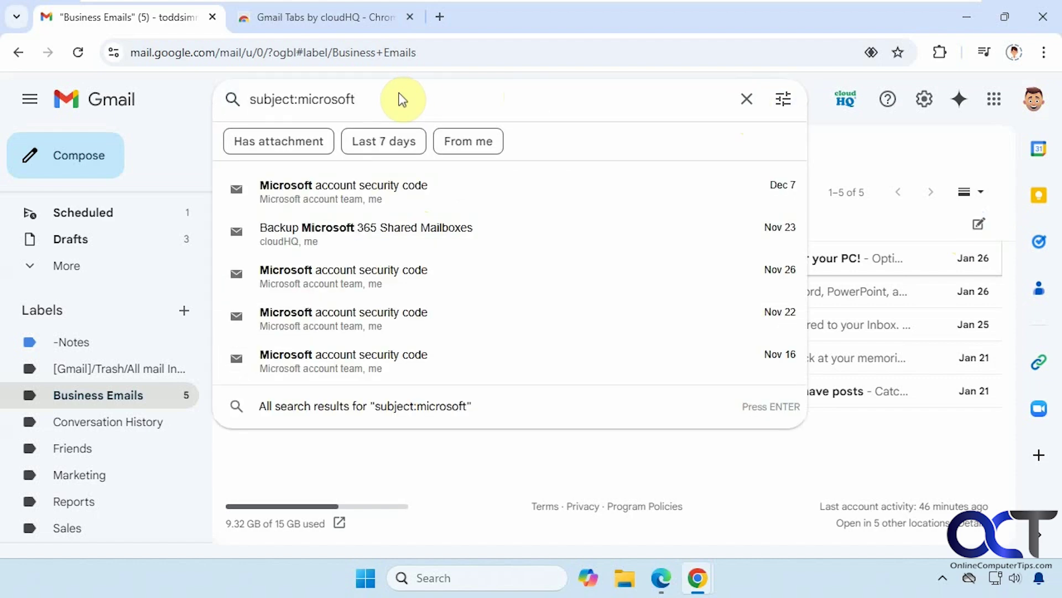
{"action": "key", "text": "Return"}
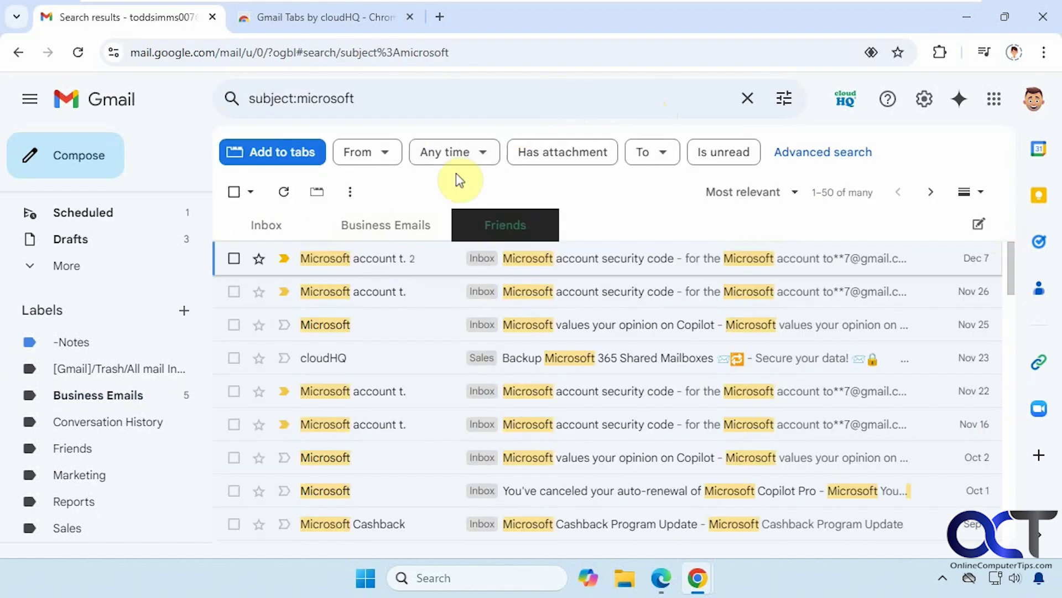
{"action": "left_click", "coordinate": [317, 193]}
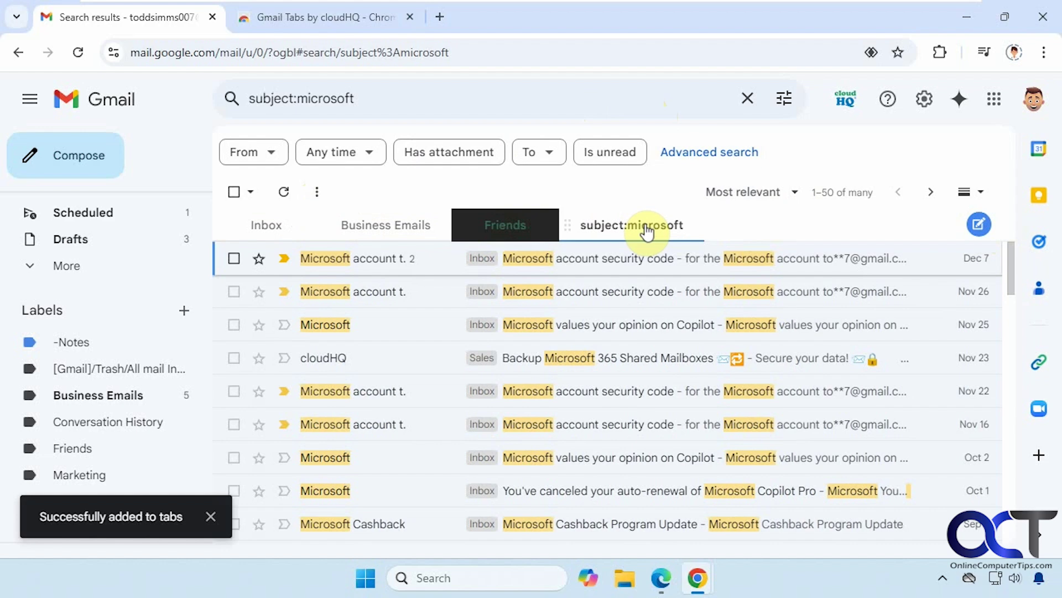
Look through the Friends, Business Emails and subject:microsoft tabs, then delete the subject:microsoft tab
{"action": "left_click", "coordinate": [498, 225]}
{"action": "left_click", "coordinate": [425, 226]}
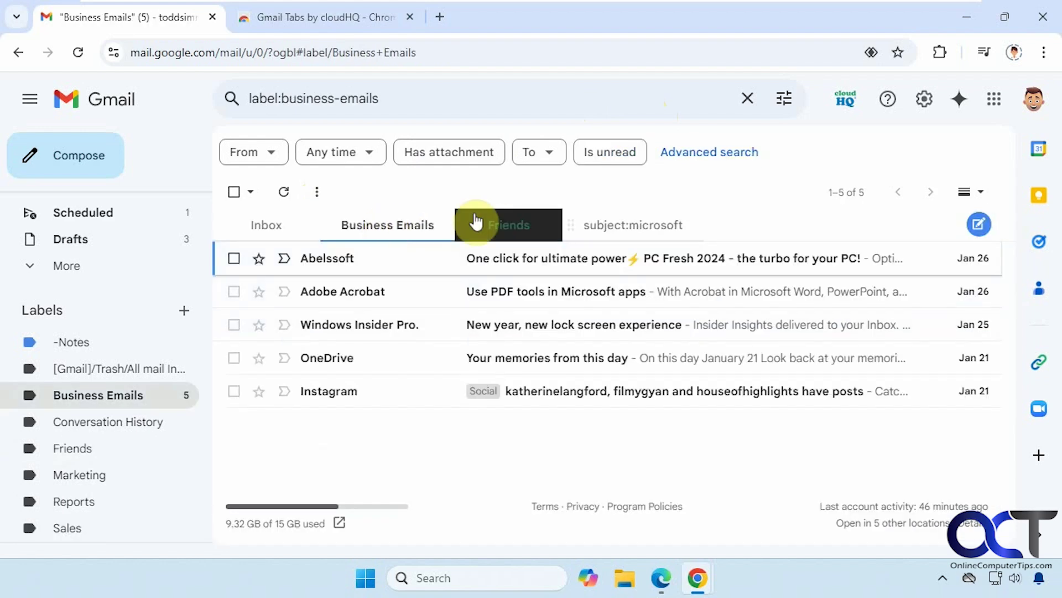
{"action": "left_click", "coordinate": [639, 228]}
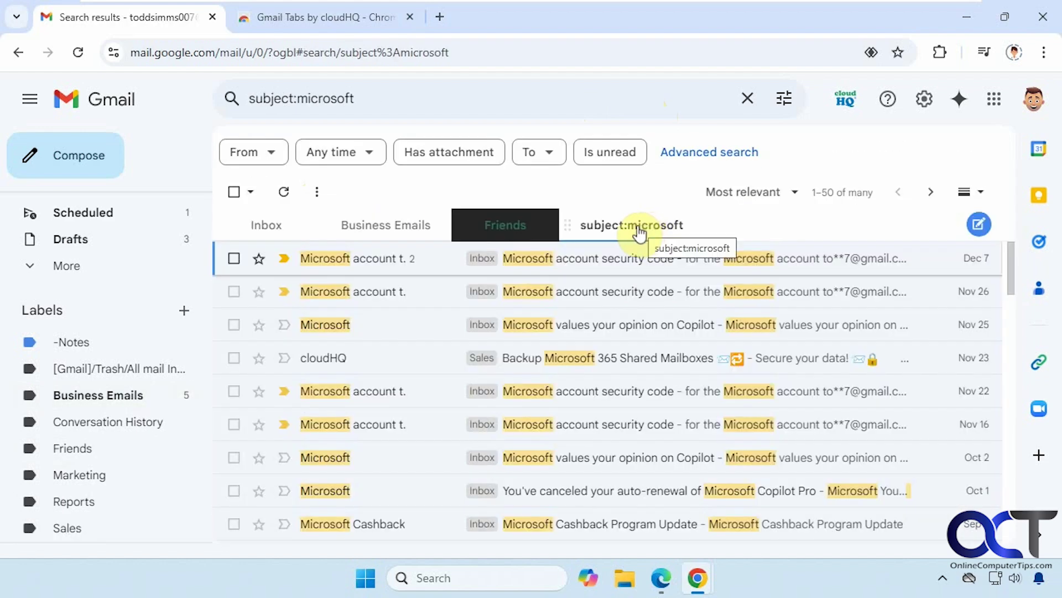
{"action": "left_click", "coordinate": [978, 226]}
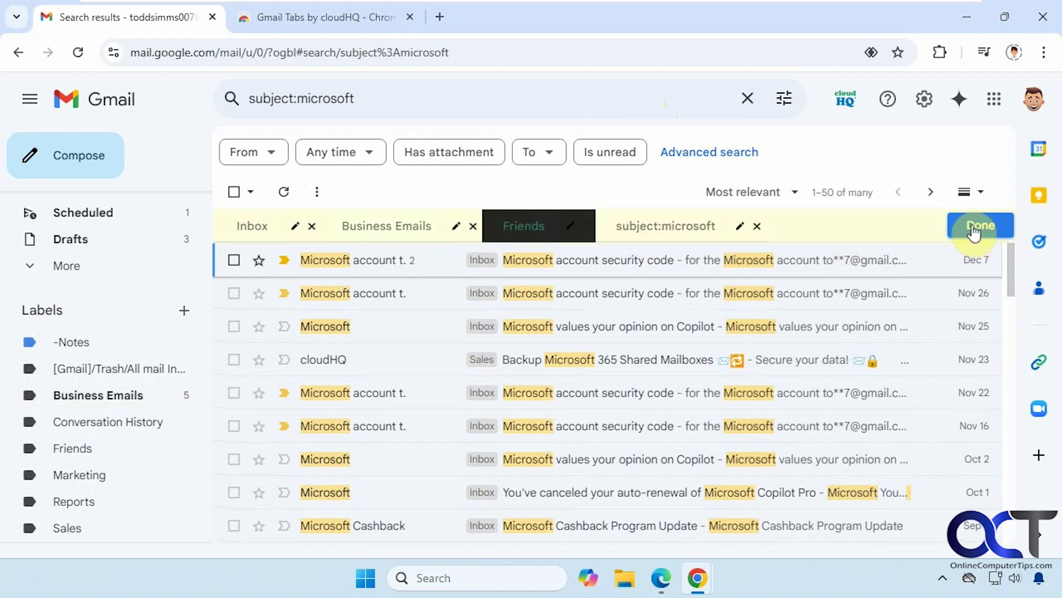
{"action": "left_click", "coordinate": [758, 228]}
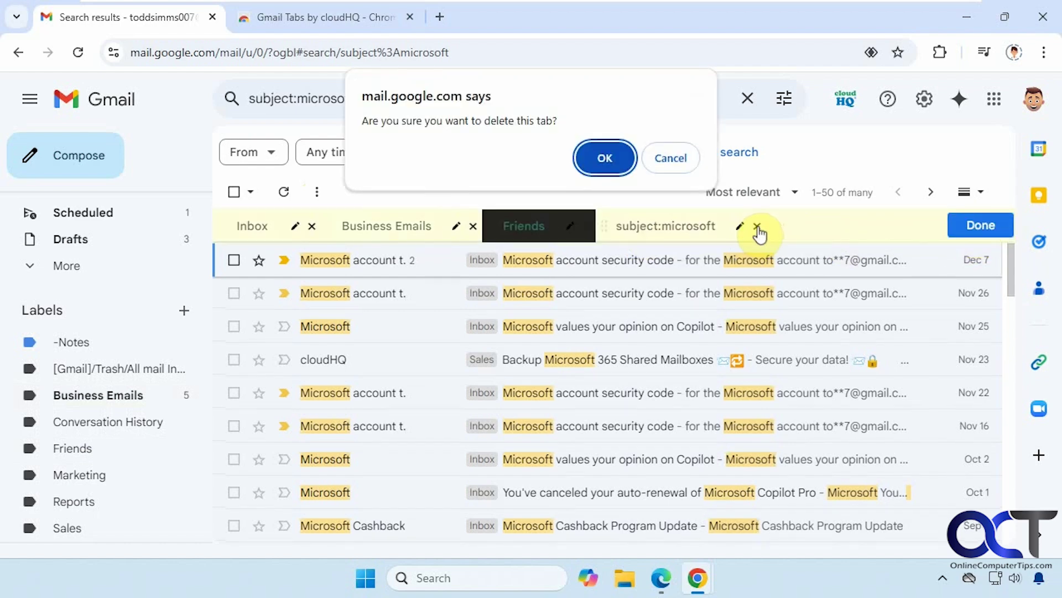
{"action": "left_click", "coordinate": [607, 162]}
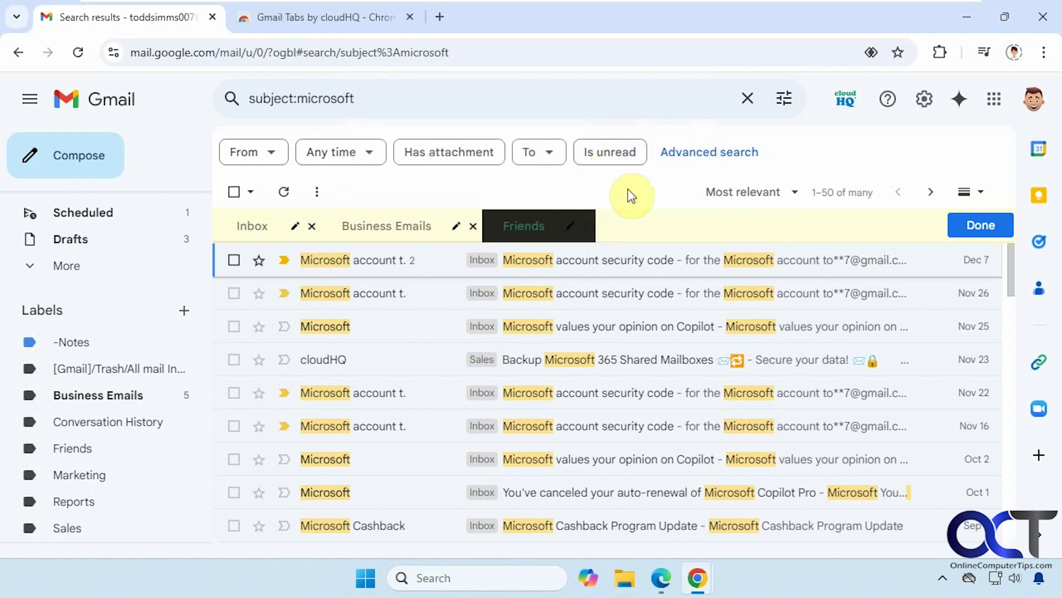
Reopen tab editing after a quick visit to the Gmail Tabs store page
{"action": "left_click", "coordinate": [981, 226]}
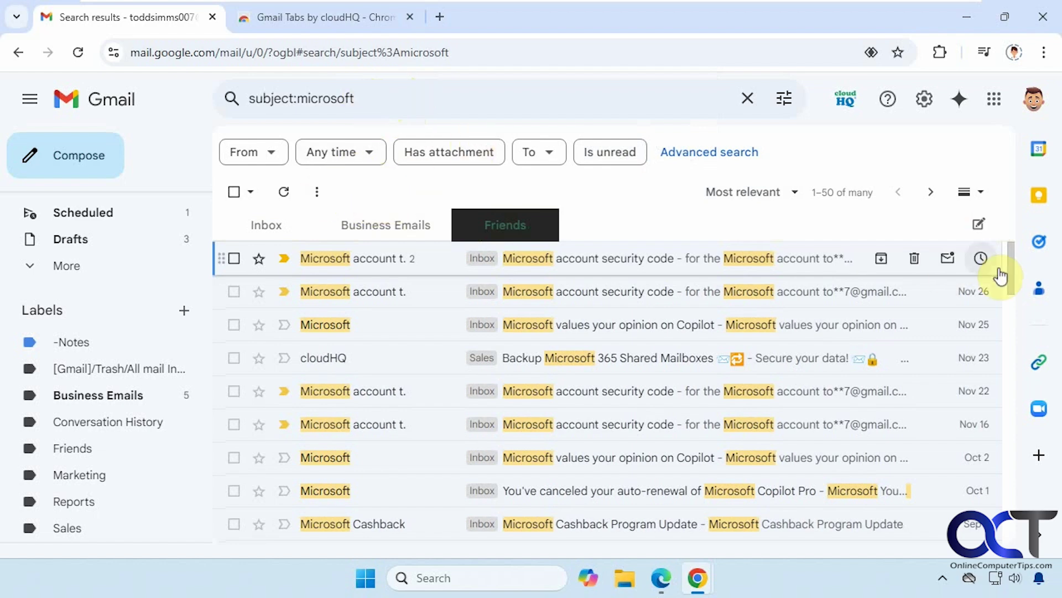
{"action": "left_click", "coordinate": [979, 224]}
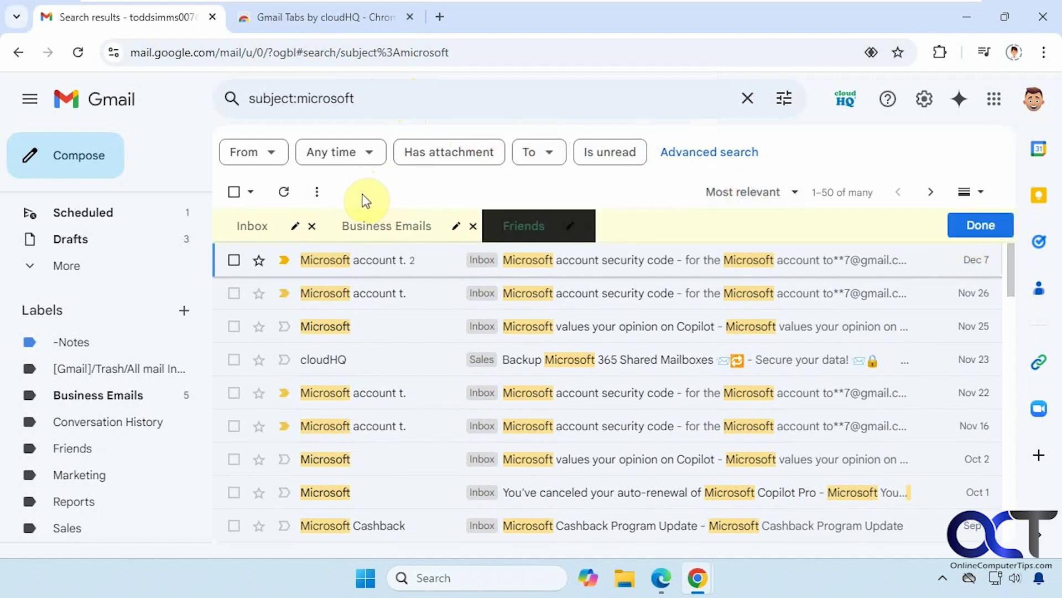
{"action": "left_click", "coordinate": [324, 16]}
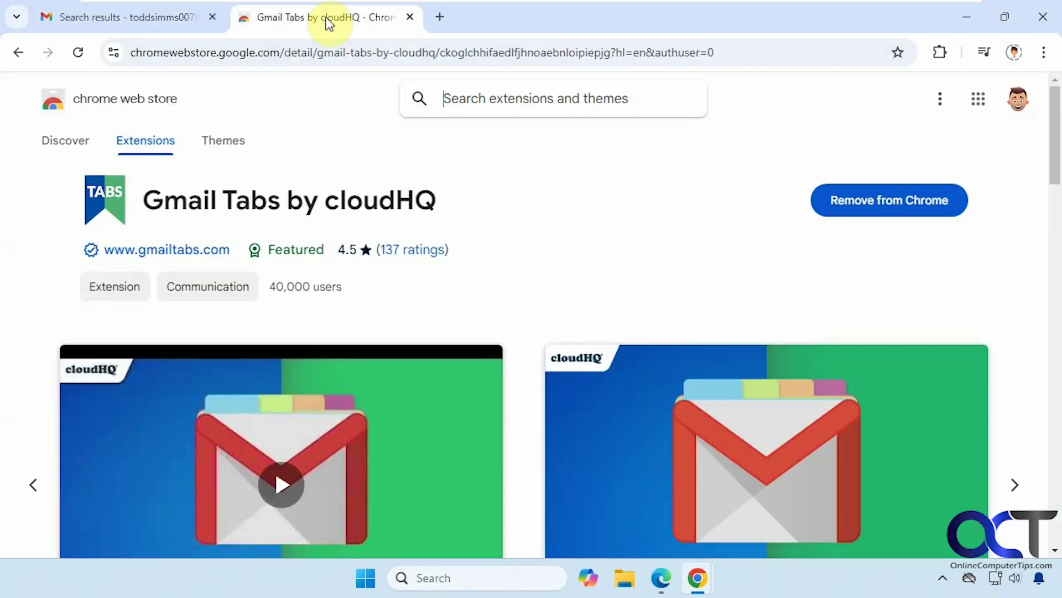
{"action": "left_click", "coordinate": [123, 13]}
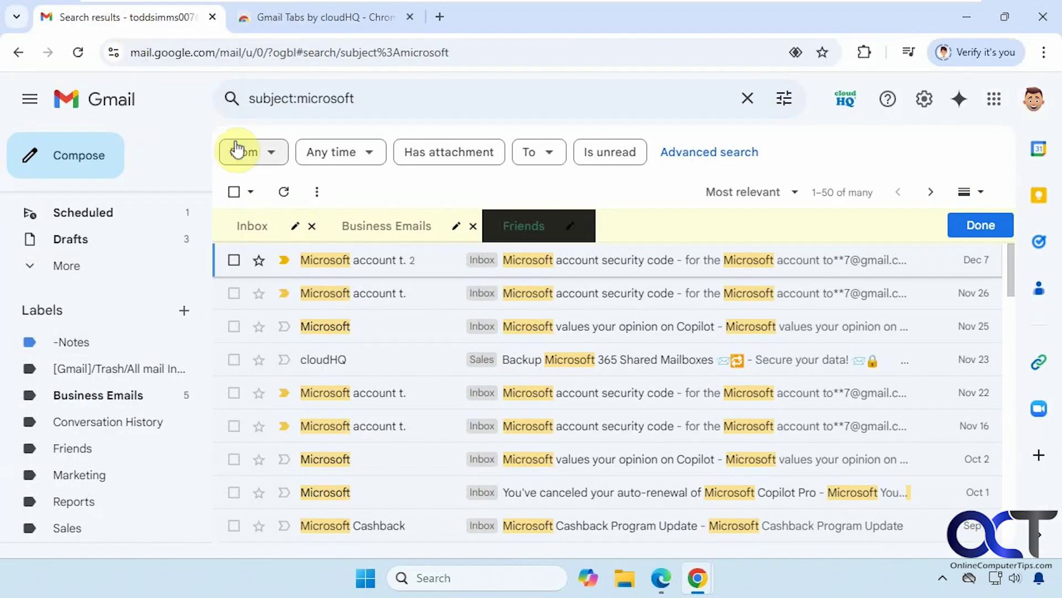
{"action": "mouse_move", "coordinate": [116, 368]}
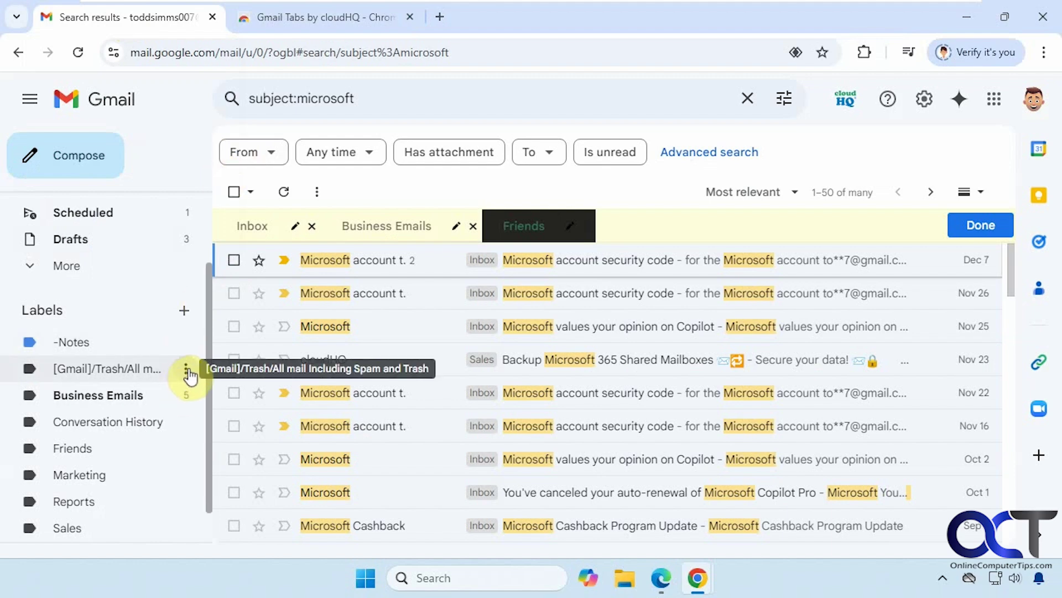
Open the Marketing label, add it as a tab after Friends, and enter tab editing
{"action": "left_click", "coordinate": [187, 369]}
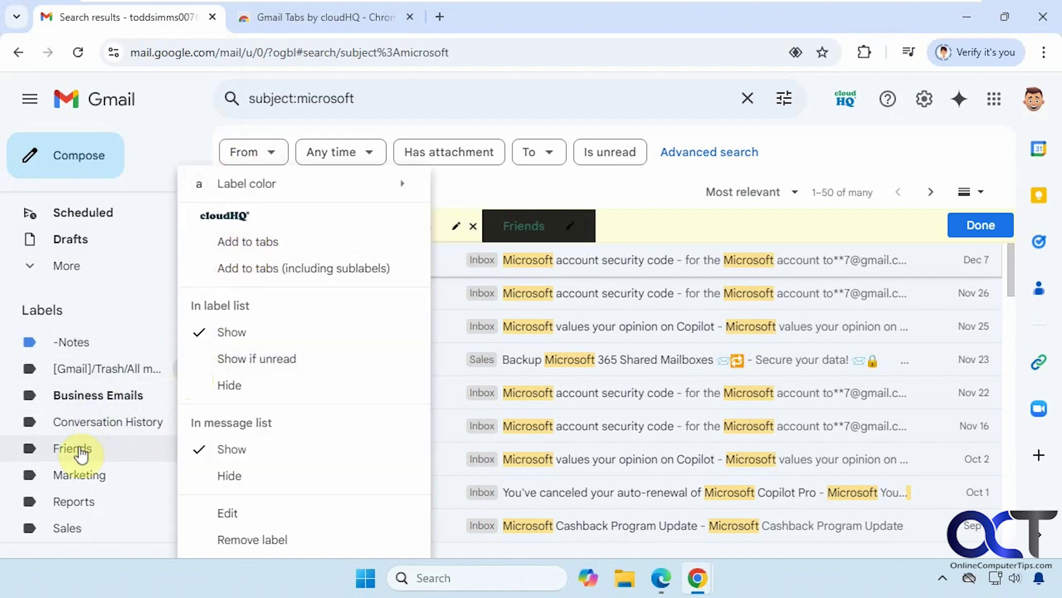
{"action": "left_click", "coordinate": [77, 475]}
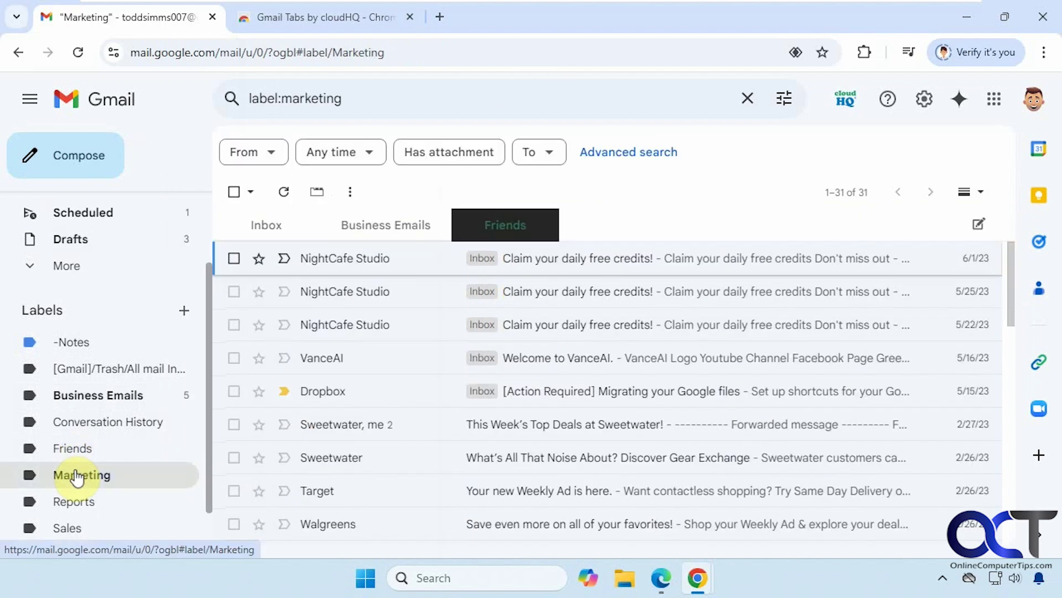
{"action": "left_click", "coordinate": [316, 194]}
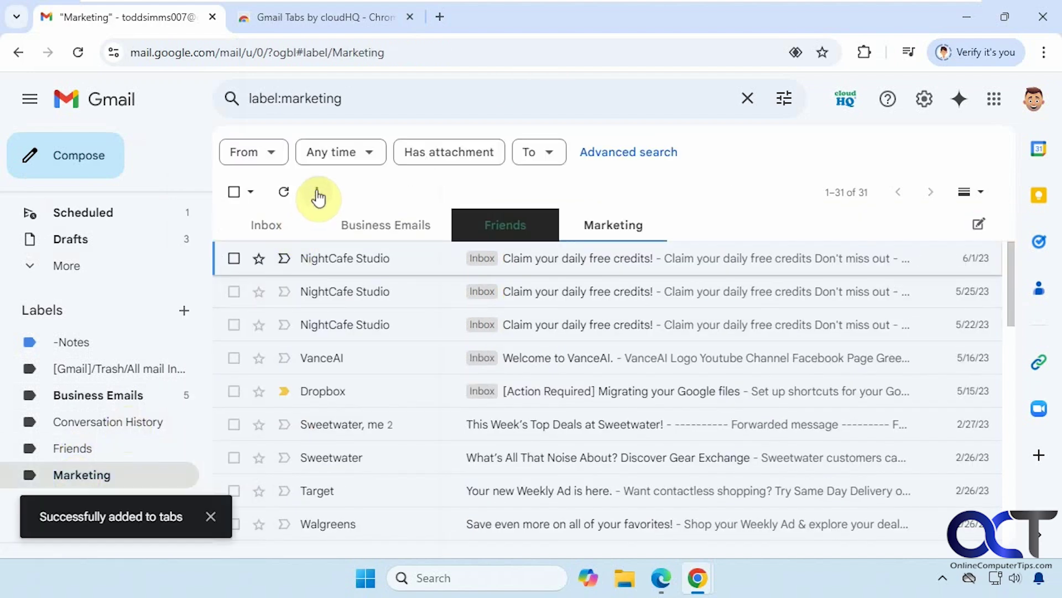
{"action": "left_click", "coordinate": [979, 224]}
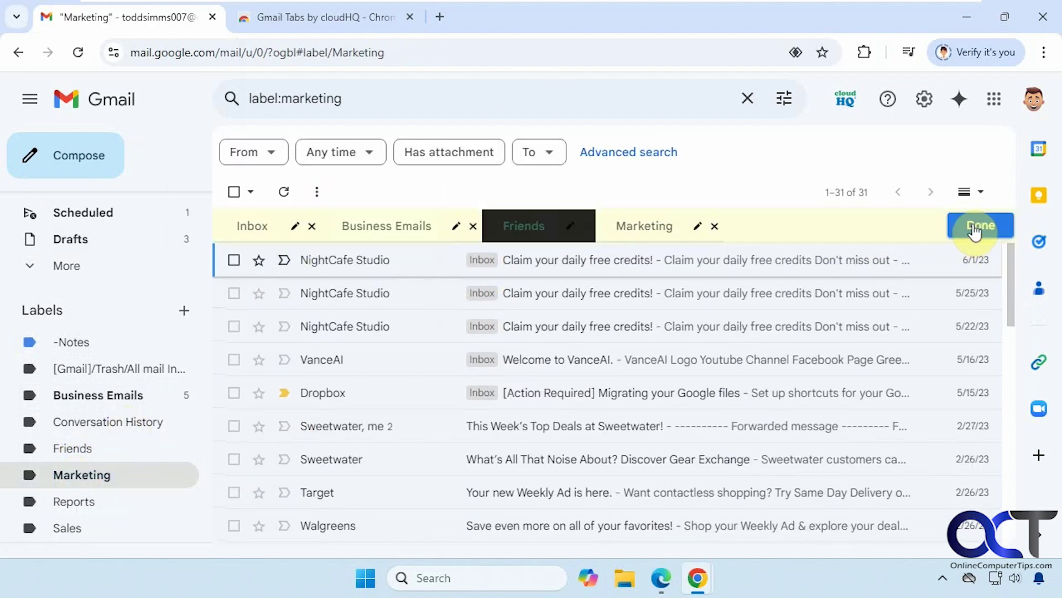